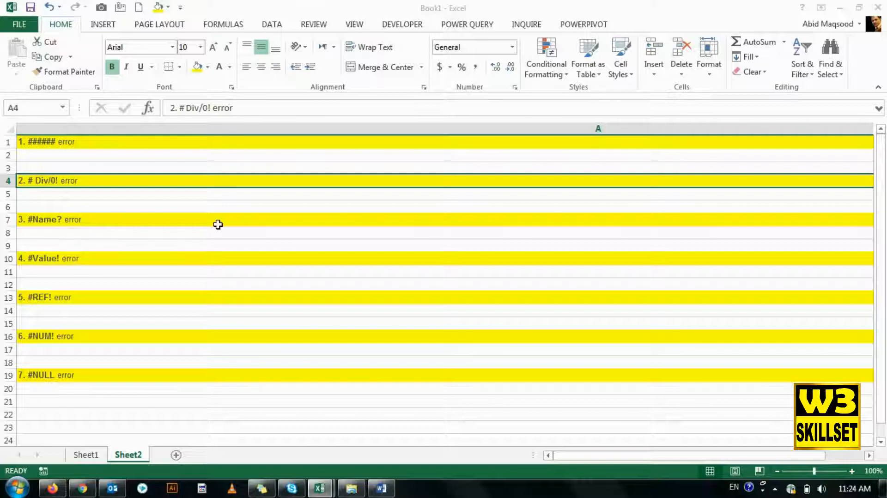
# Step: Look through the list of Excel error types on Sheet2, including the empty rows beneath the #NULL entry
pyautogui.click(200, 401)
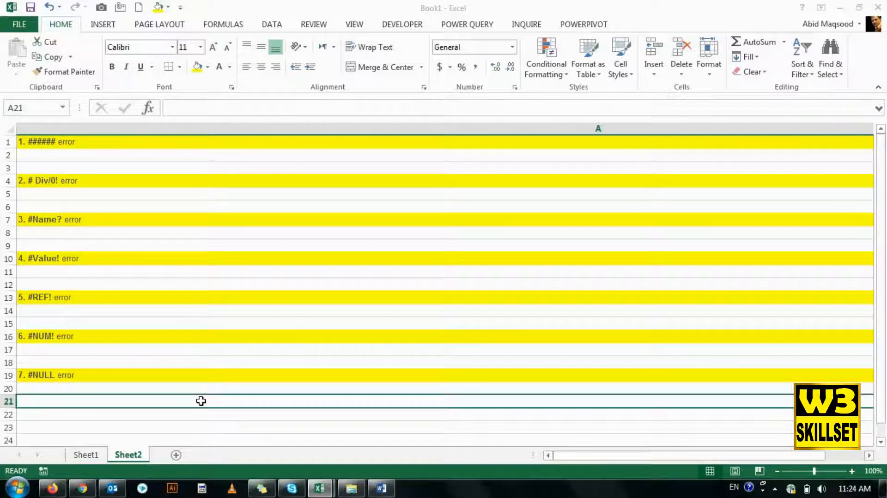
pyautogui.click(201, 390)
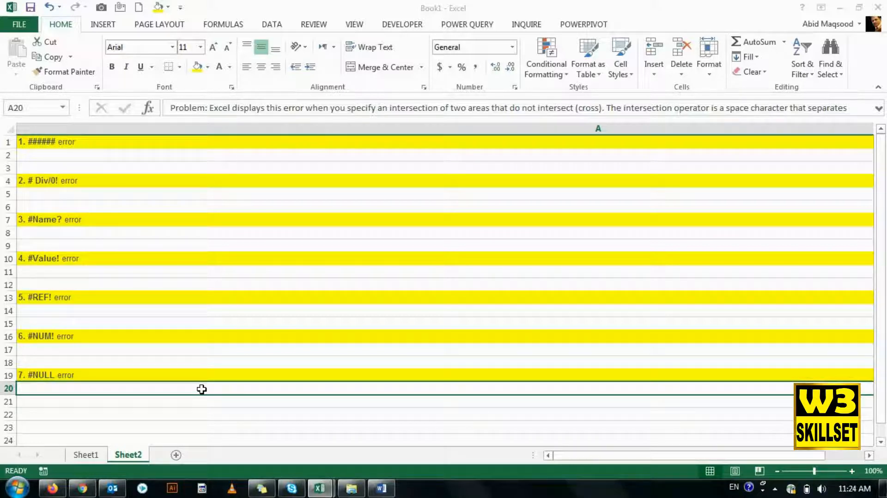
pyautogui.click(168, 414)
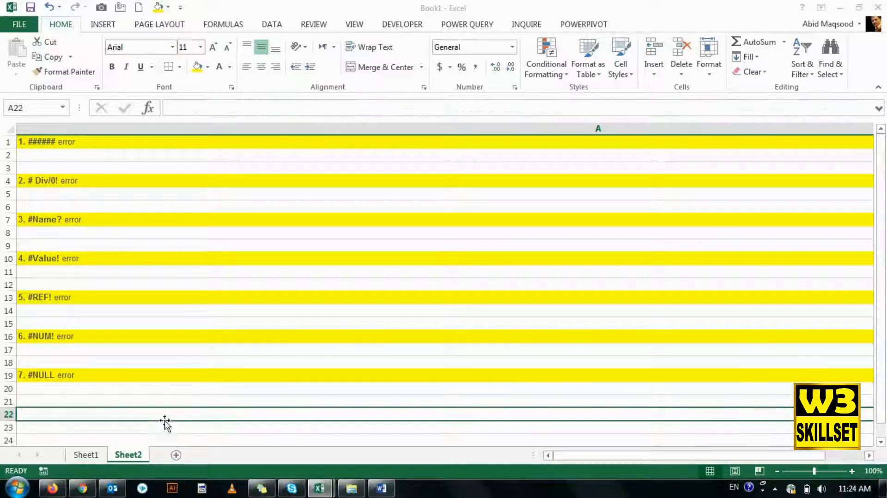
pyautogui.scroll(-1, 163, 433)
pyautogui.click(160, 403)
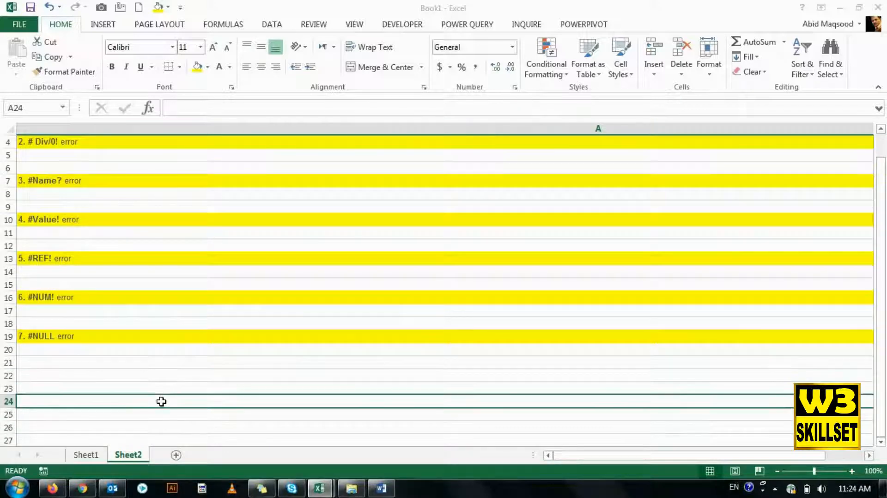
pyautogui.scroll(1, 160, 401)
pyautogui.scroll(-1, 161, 401)
pyautogui.scroll(1, 158, 361)
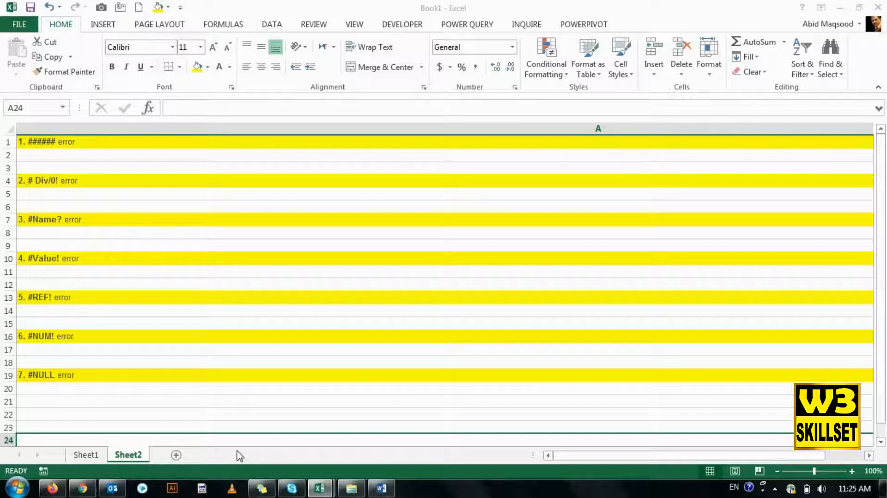
pyautogui.write('=if')
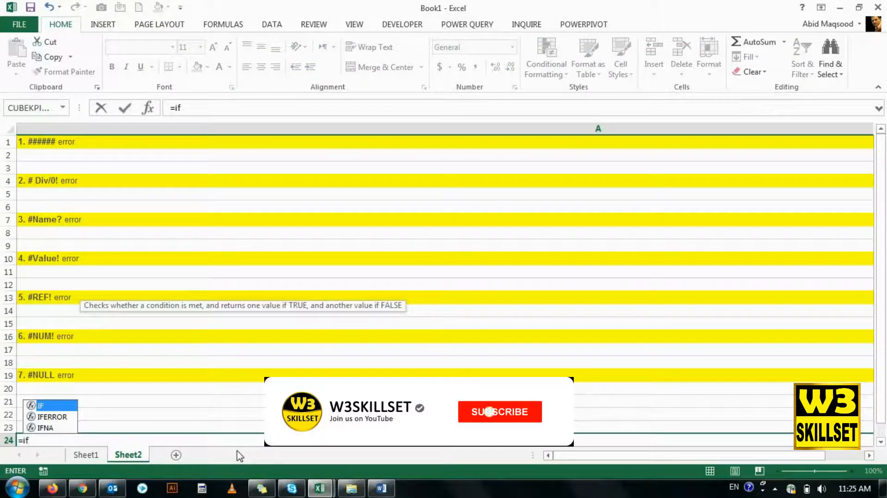
pyautogui.press('Down')
pyautogui.press('Tab')
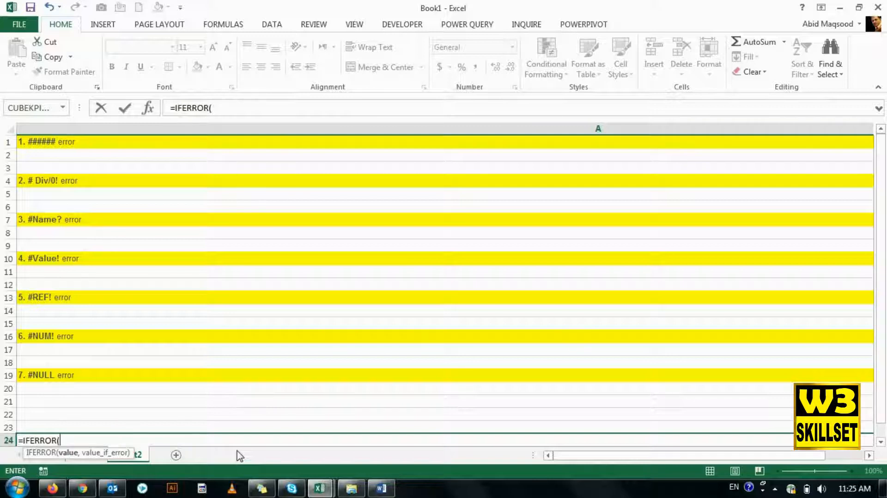
pyautogui.write('``')
pyautogui.press('Escape')
# Step: On a new worksheet, enter 5 in cells C5 and C6 and total them with a SUM formula in C7
pyautogui.click(176, 455)
pyautogui.click(132, 198)
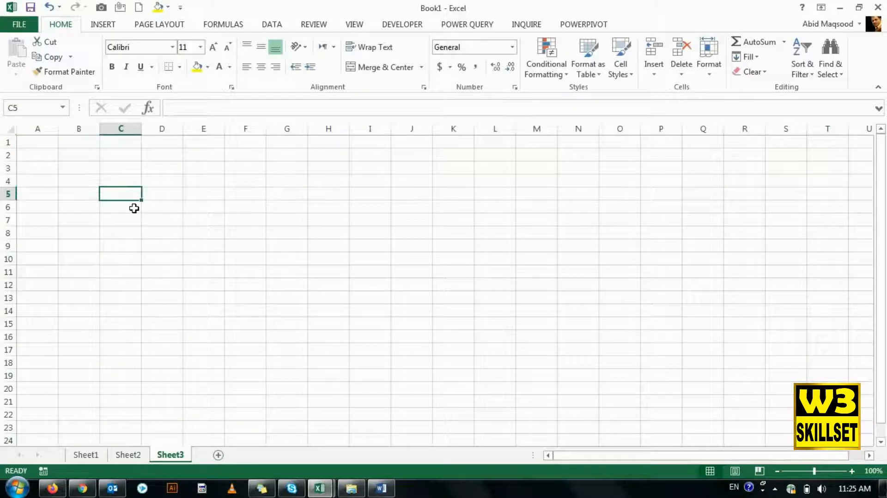
pyautogui.write('5')
pyautogui.press('Return')
pyautogui.write('5')
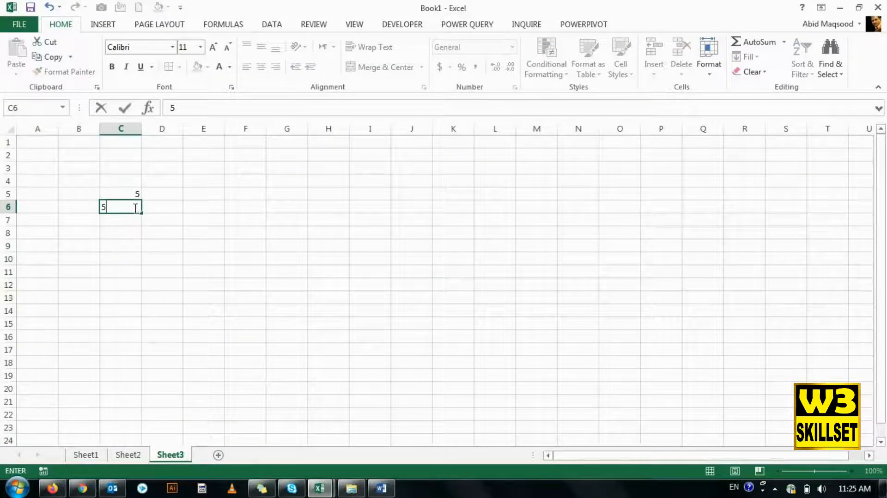
pyautogui.press('Return')
pyautogui.hotkey('alt', '=')
pyautogui.press('Return')
# Step: Replace the number in C5 with the text A and the number in C6 with the text B
pyautogui.press('Up')
pyautogui.press('Up')
pyautogui.press('Up')
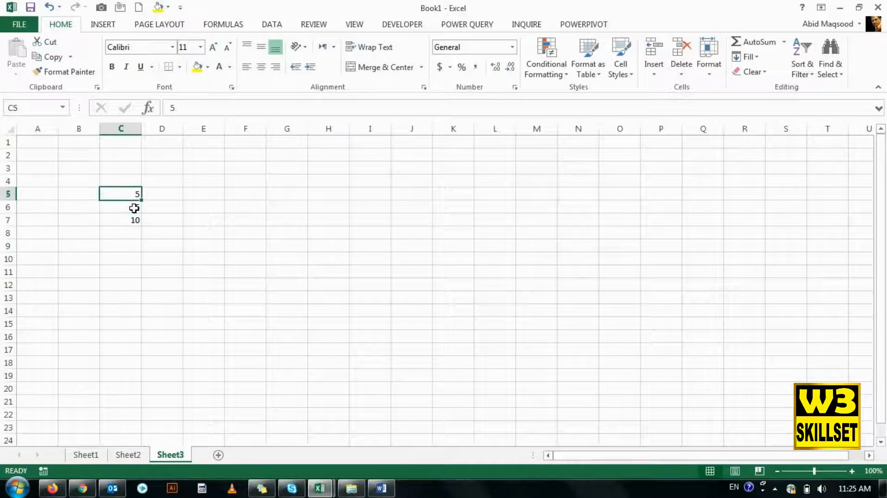
pyautogui.write('A')
pyautogui.press('Return')
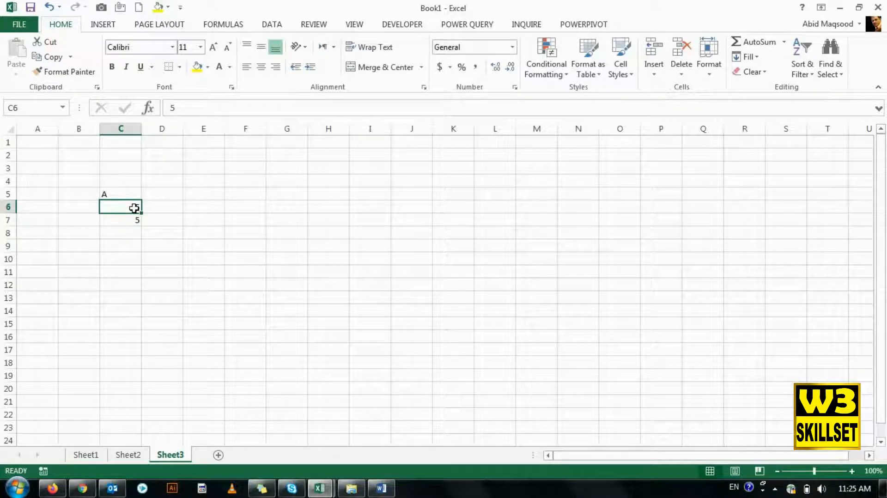
pyautogui.write('B')
pyautogui.press('Return')
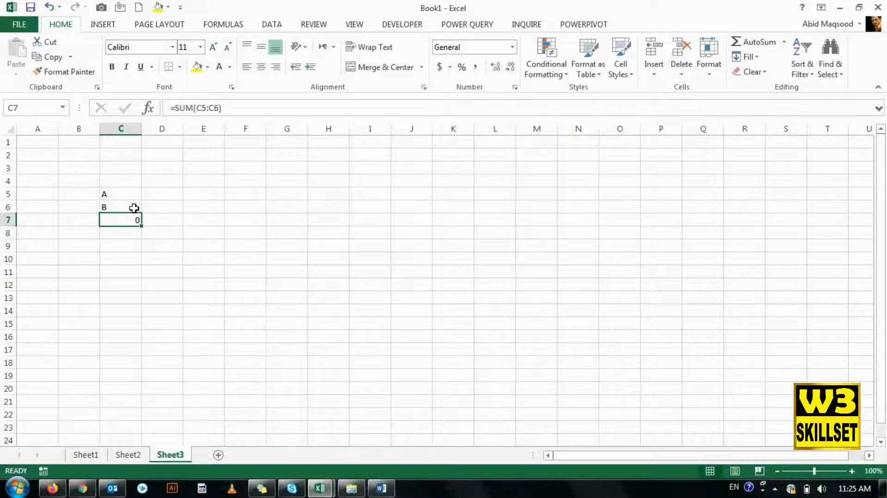
# Step: Replace the content of C5 with the error value #N/A and check the SUM formula in C7
pyautogui.press('Up')
pyautogui.press('Up')
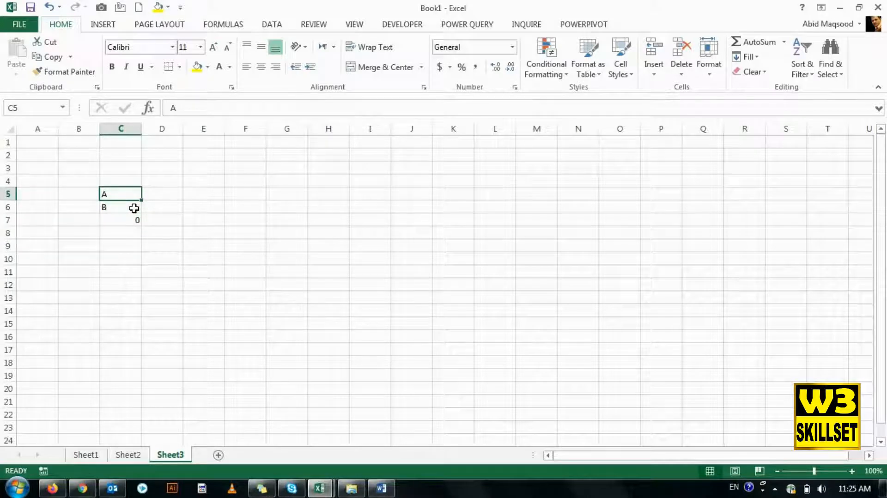
pyautogui.write('#N/A')
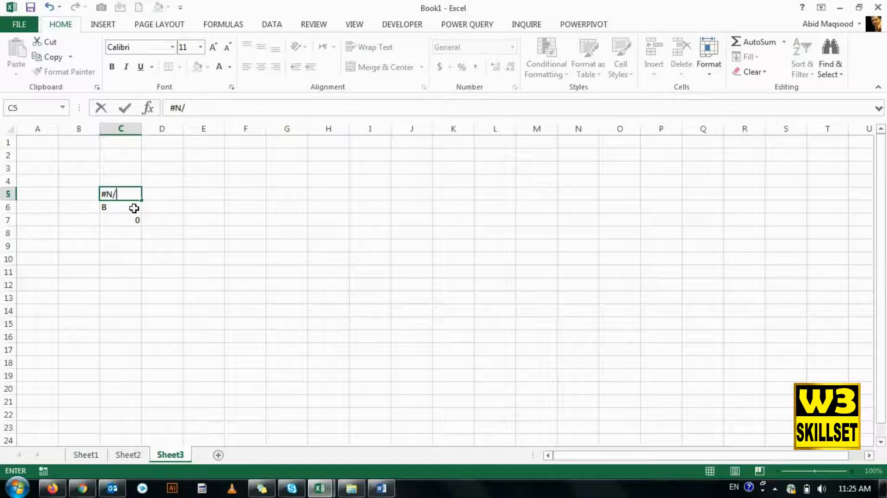
pyautogui.press('Return')
pyautogui.press('Down')
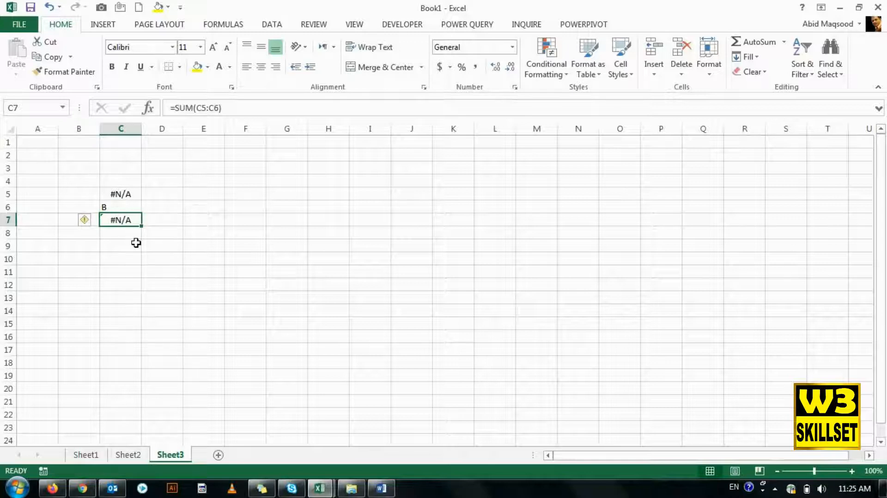
# Step: Wrap the SUM formula in C7 in IFERROR with an empty string as fallback: =IFERROR(SUM(C5:C6),"")
pyautogui.click(175, 108)
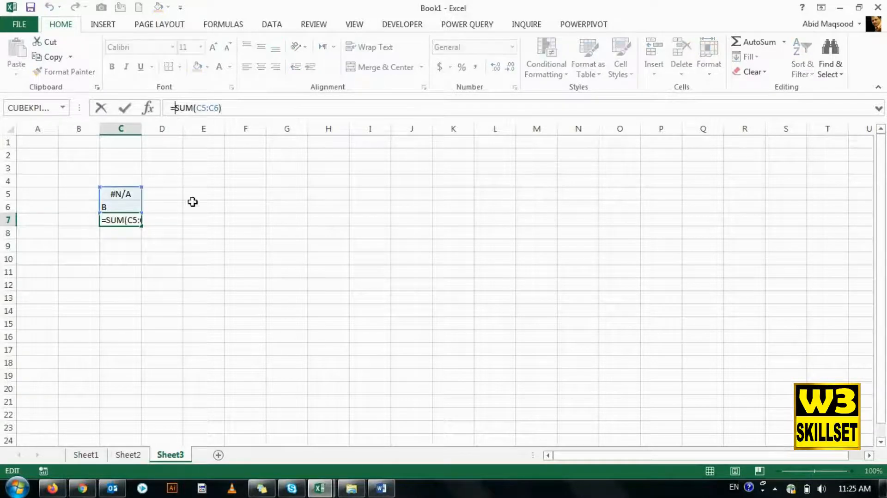
pyautogui.write('IFERROR(')
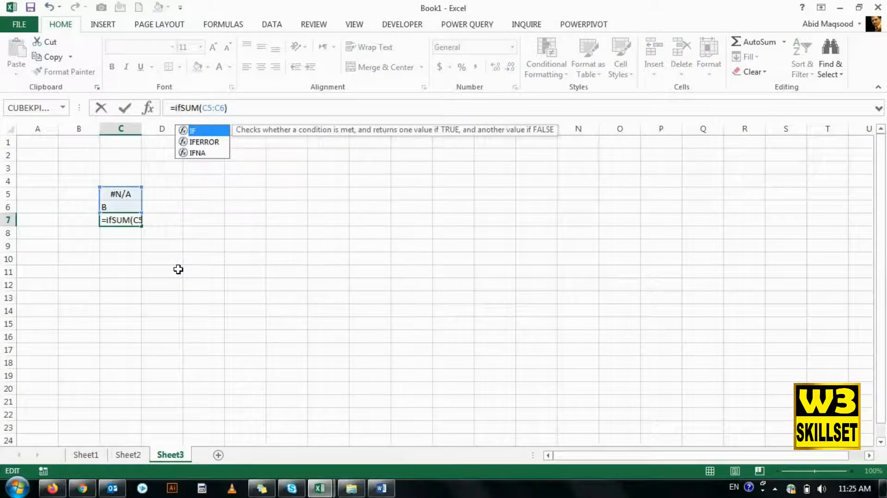
pyautogui.press('End')
pyautogui.write(',""')
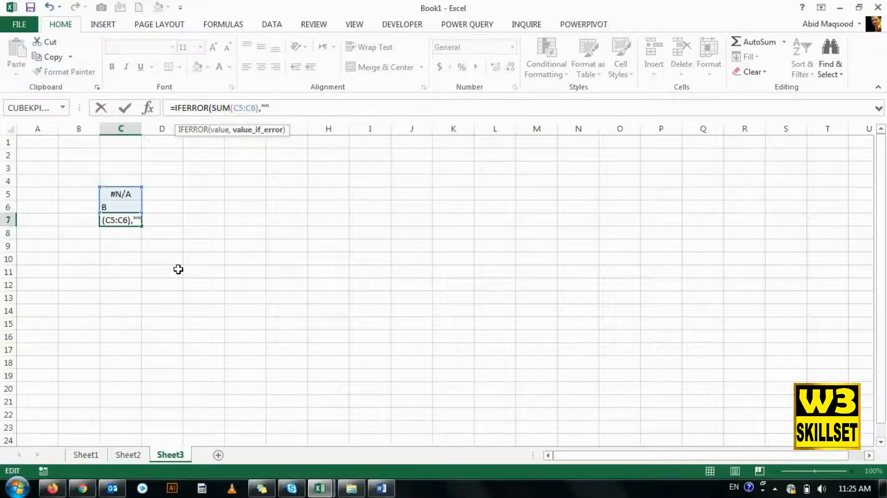
pyautogui.write(')')
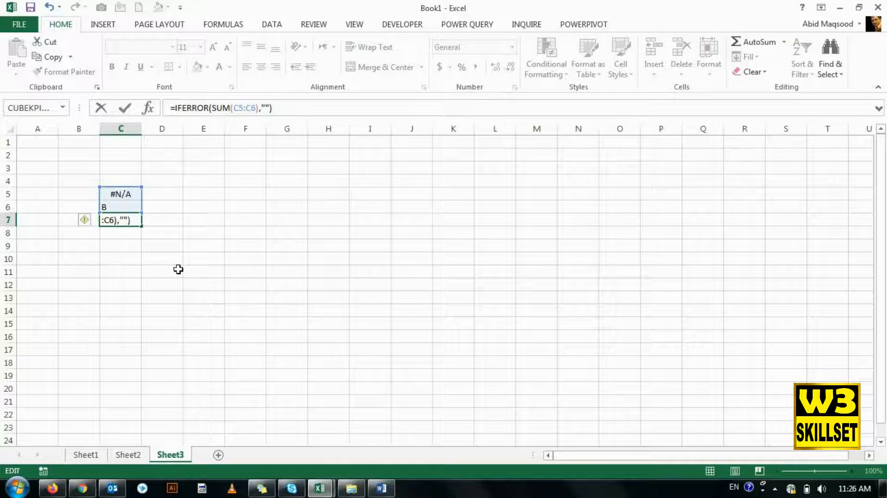
pyautogui.press('Return')
# Step: Enter the number 5 in both C5 and C6 to test the IFERROR formula with valid values
pyautogui.click(121, 195)
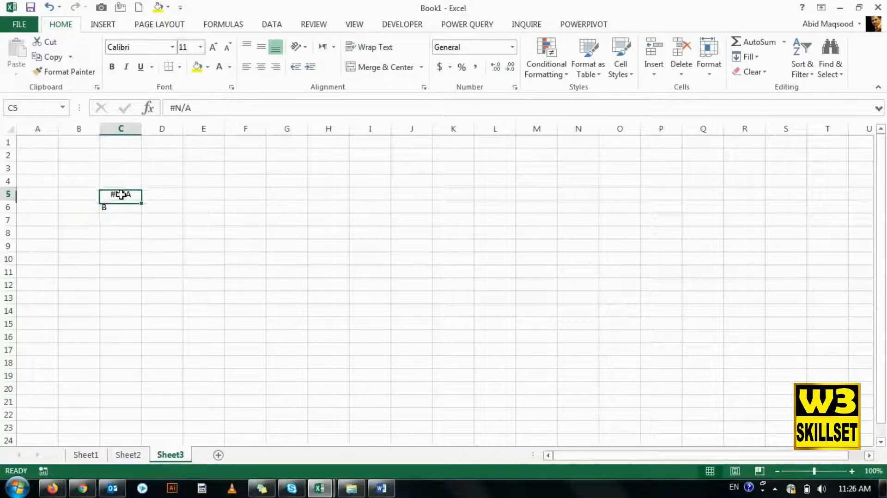
pyautogui.write('5')
pyautogui.press('Return')
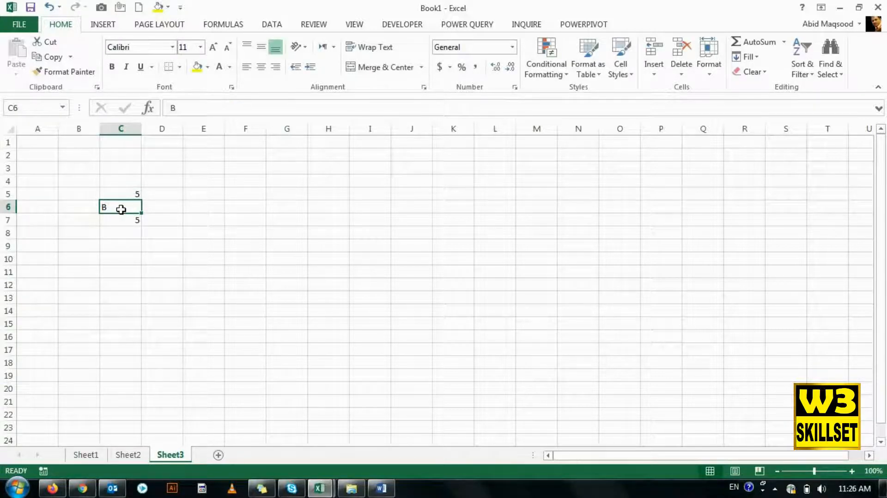
pyautogui.write('5')
pyautogui.press('Return')
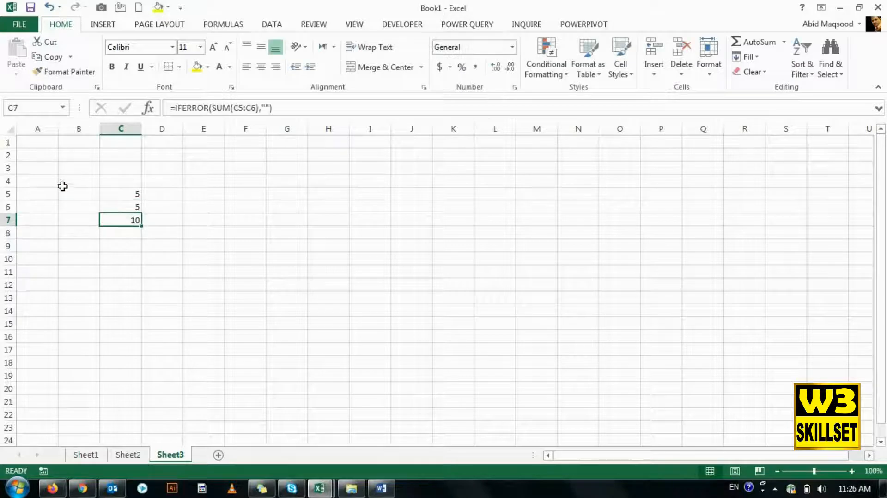
# Step: Enter the error value #N/A in cell C5 to test the IFERROR formula's fallback
pyautogui.click(121, 193)
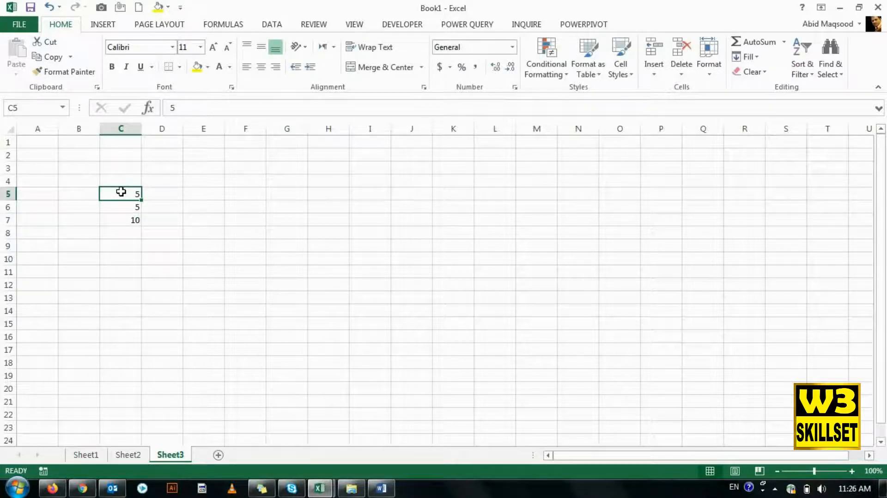
pyautogui.write('#NA')
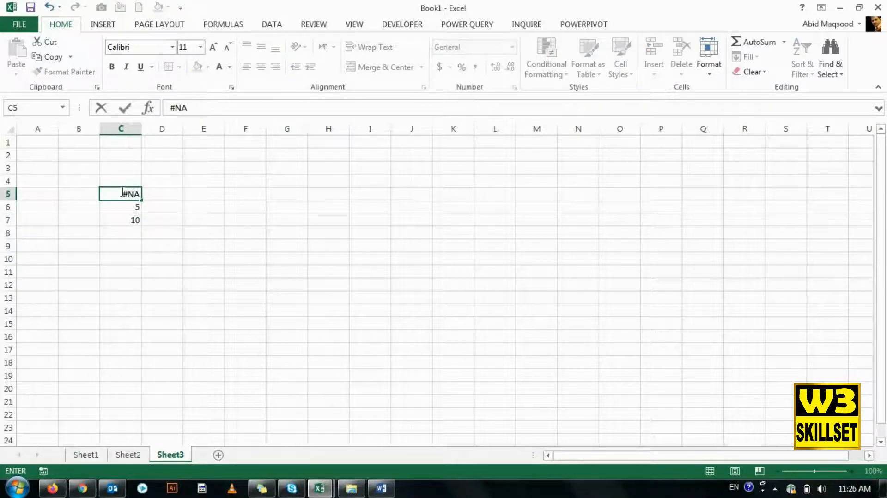
pyautogui.press('BackSpace')
pyautogui.write('/A')
pyautogui.press('Return')
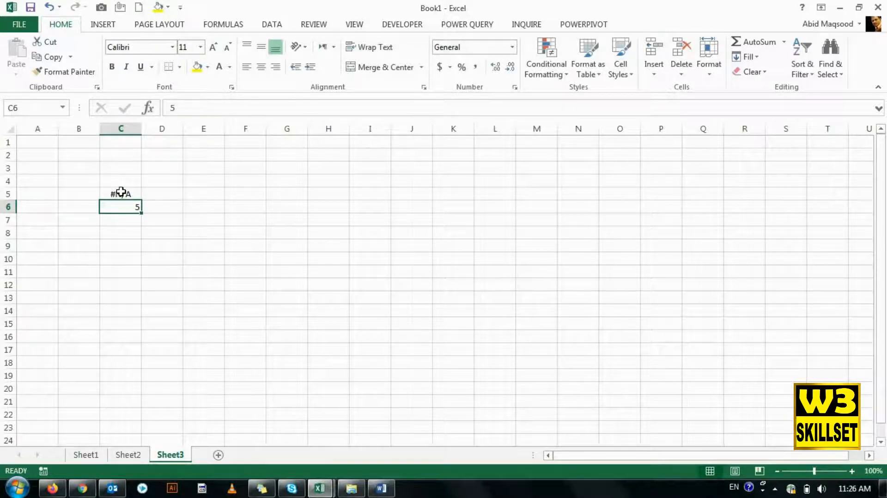
# Step: Change the IFERROR fallback in C7 to a dash, making the formula =IFERROR(SUM(C5:C6),"-")
pyautogui.press('Down')
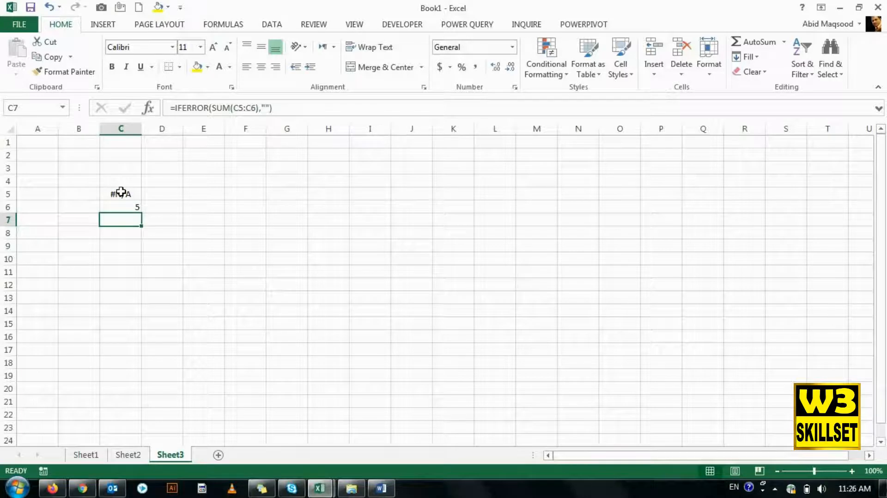
pyautogui.click(265, 107)
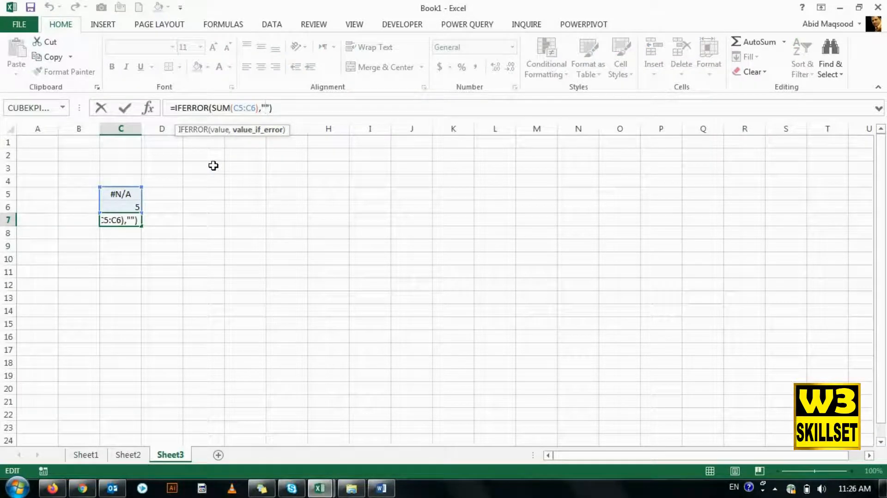
pyautogui.press('Return')
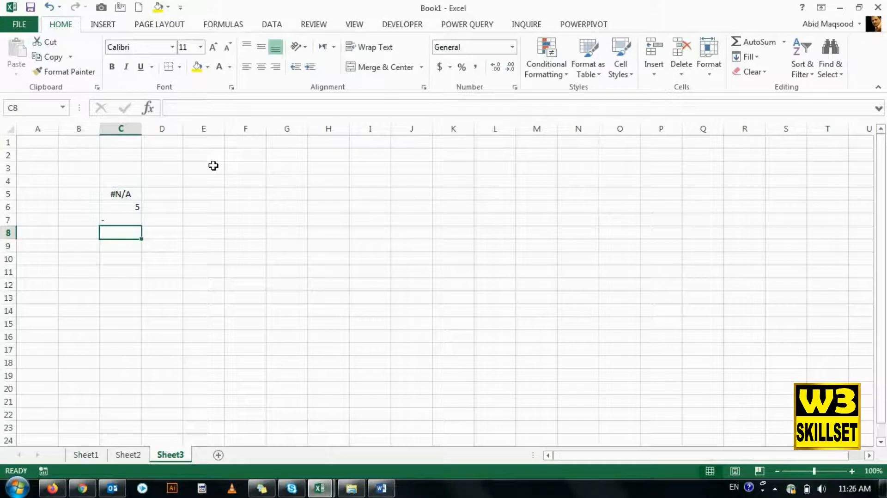
# Step: Examine the source cells C5 and C6 and the IFERROR formula and its result in C7
pyautogui.press('Up')
pyautogui.press('Down')
pyautogui.press('Down')
pyautogui.press('Down')
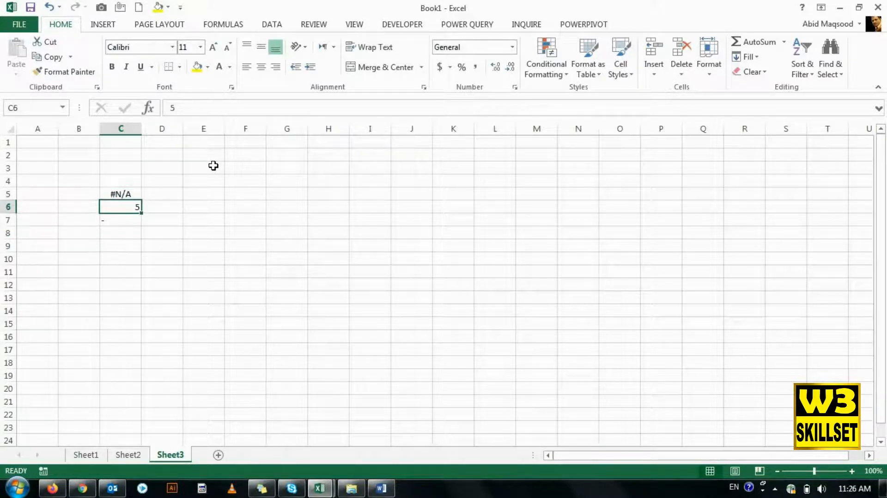
pyautogui.press('Up')
pyautogui.press('Up')
pyautogui.press('Up')
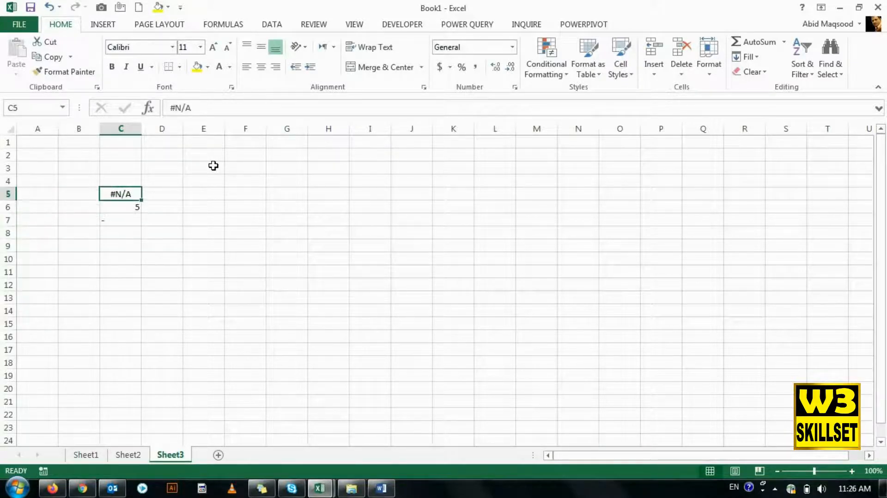
pyautogui.press('Down')
pyautogui.press('Down')
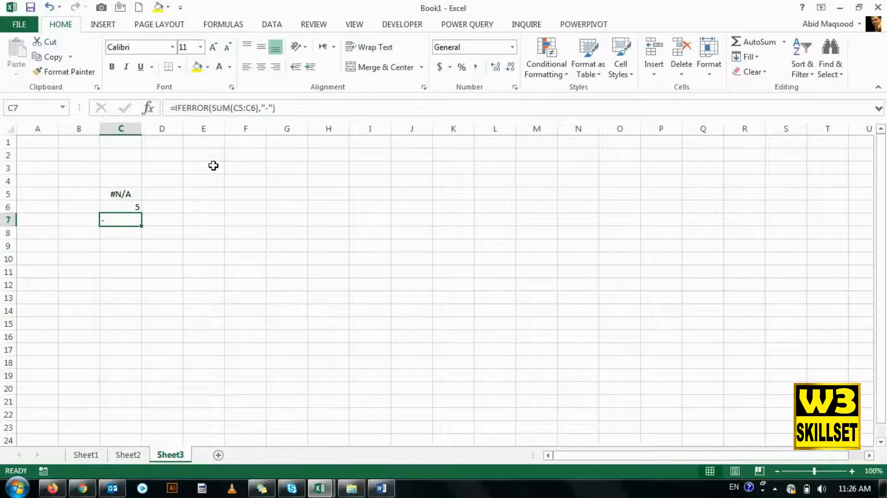
pyautogui.press('Right')
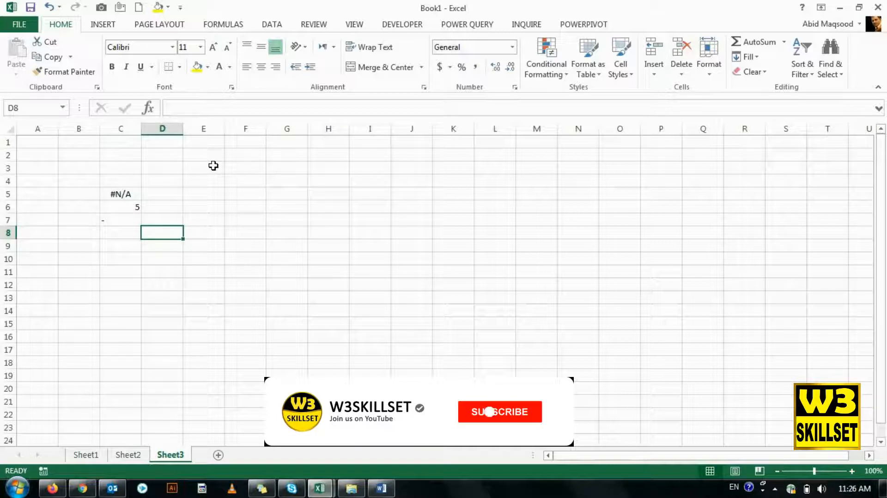
pyautogui.press('Left')
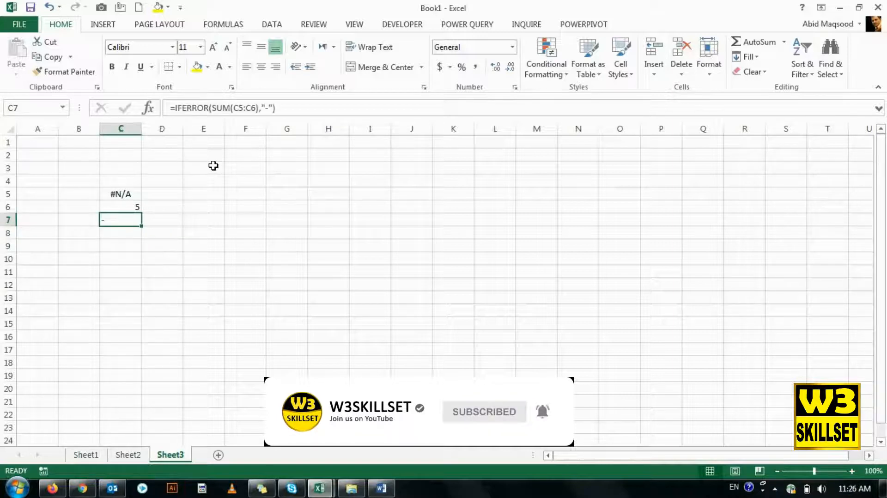
pyautogui.press('Right')
pyautogui.press('Left')
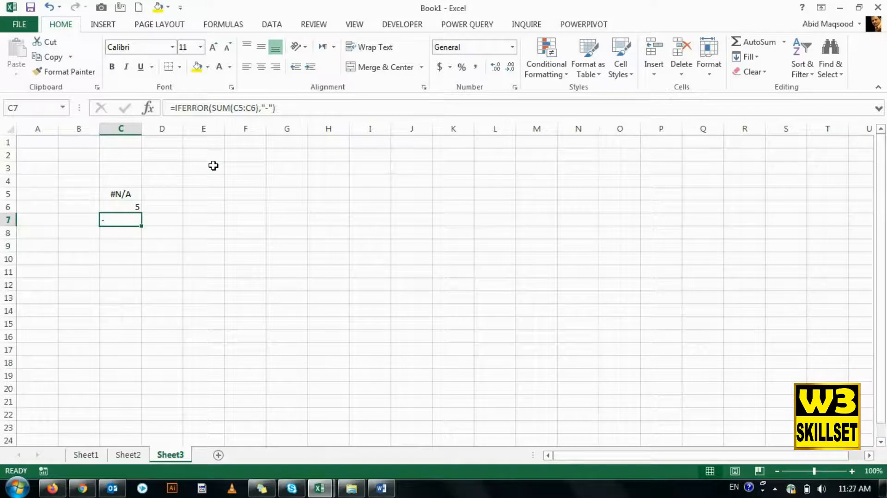
# Step: List the available logical functions in the function library and view the description of FALSE
pyautogui.click(214, 24)
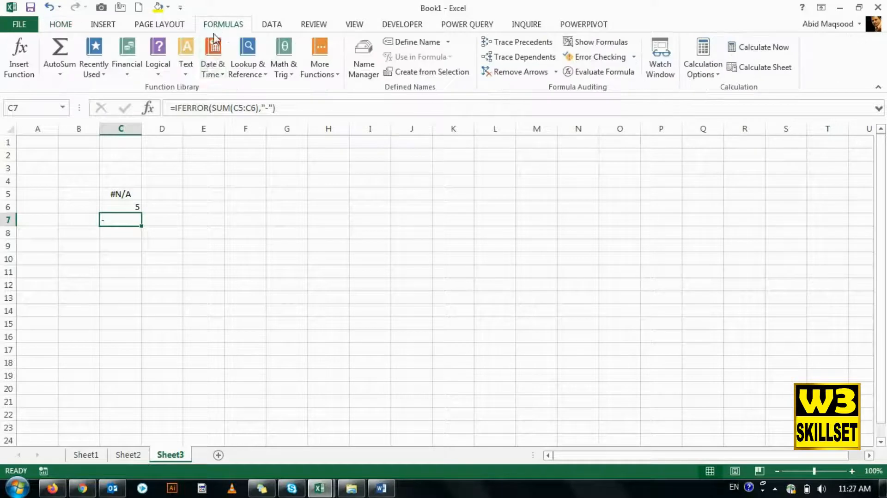
pyautogui.click(157, 78)
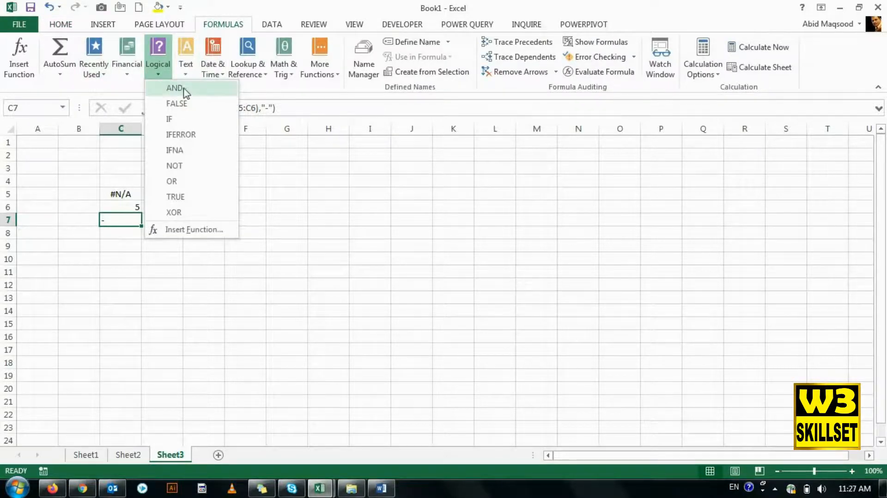
pyautogui.moveTo(203, 91)
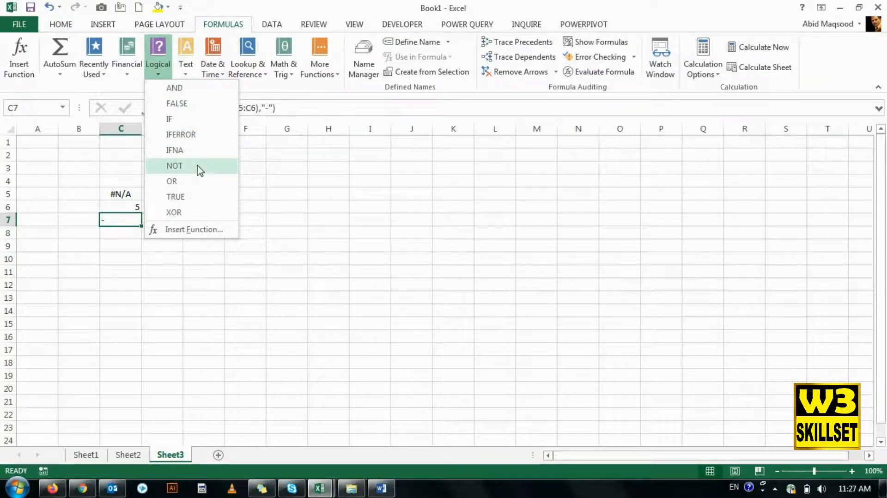
pyautogui.moveTo(194, 182)
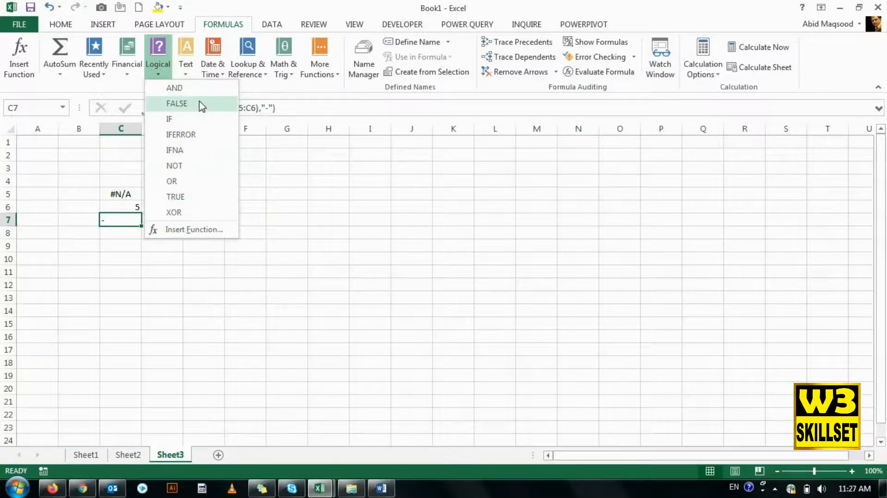
pyautogui.moveTo(202, 106)
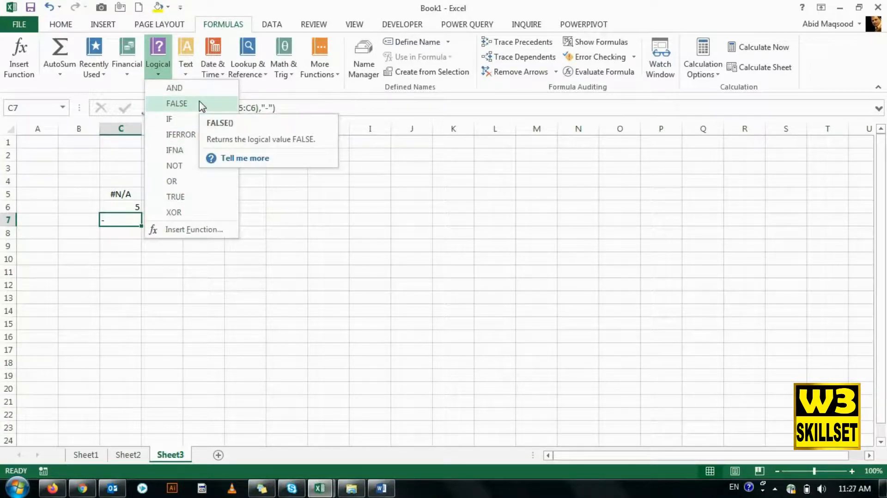